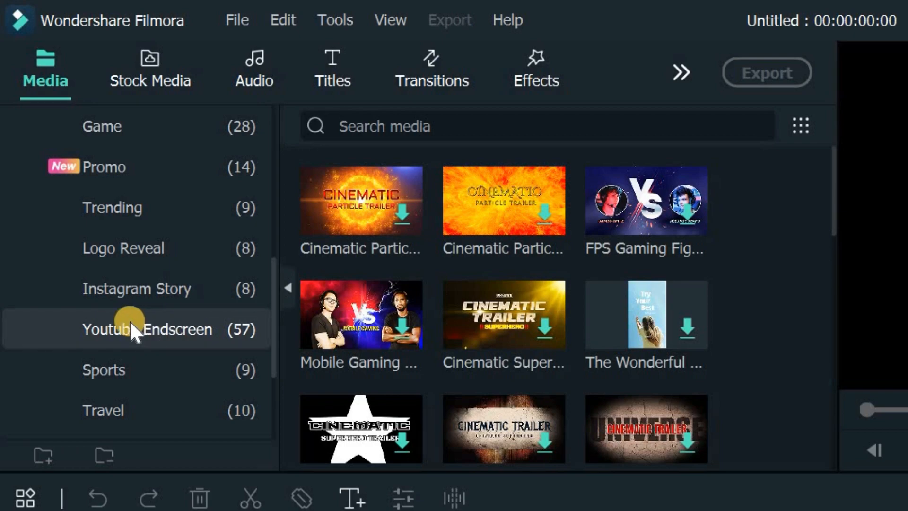
Step: Open the Youtube Endscreen preset templates and browse the available designs
{"action": "left_click", "coordinate": [127, 325]}
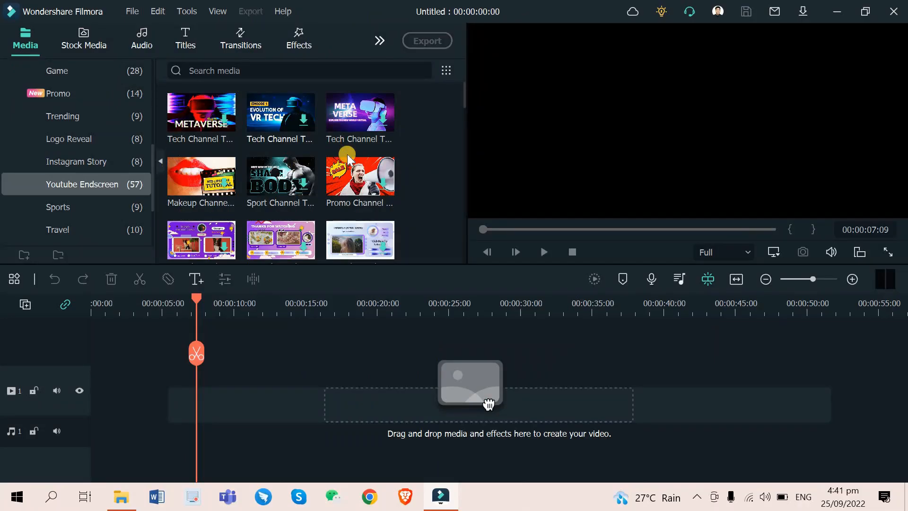
{"action": "scroll", "coordinate": [424, 175], "scroll_direction": "down", "scroll_amount": 1}
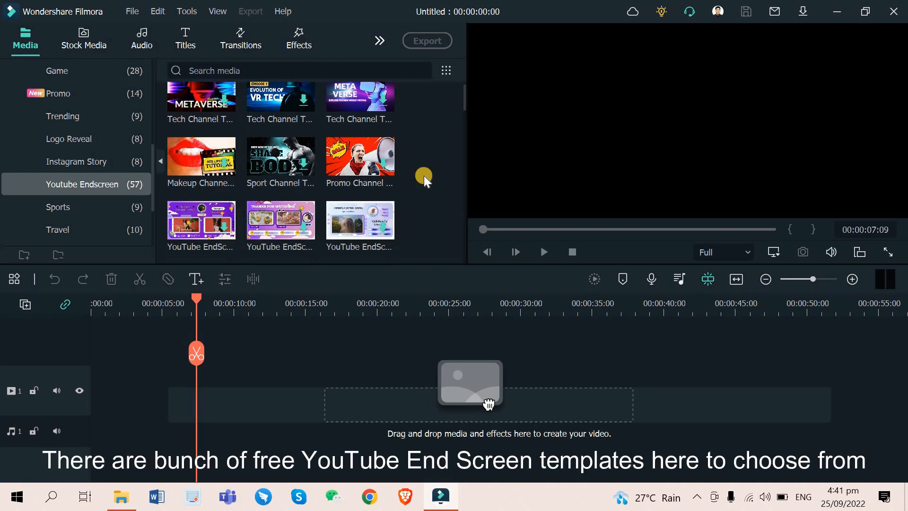
{"action": "scroll", "coordinate": [424, 175], "scroll_direction": "down", "scroll_amount": 3}
{"action": "scroll", "coordinate": [423, 175], "scroll_direction": "down", "scroll_amount": 2}
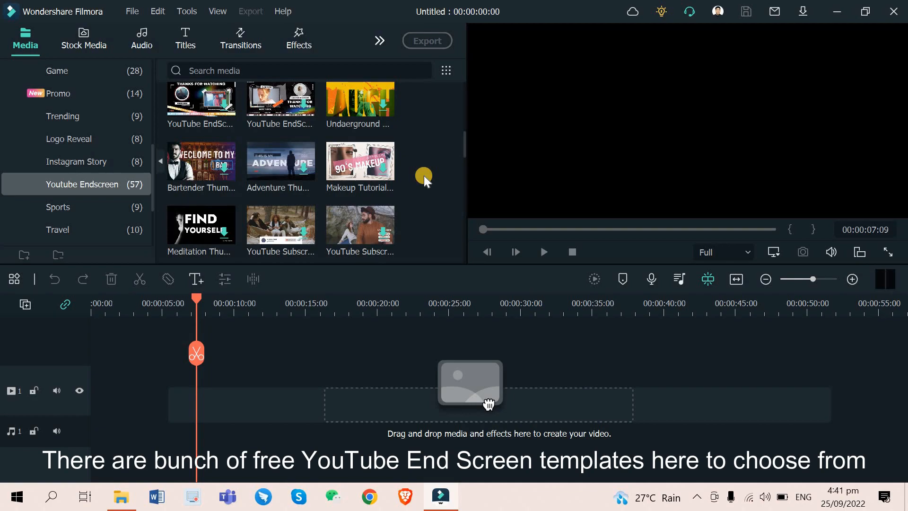
{"action": "scroll", "coordinate": [423, 175], "scroll_direction": "down", "scroll_amount": 3}
{"action": "scroll", "coordinate": [423, 175], "scroll_direction": "up", "scroll_amount": 2}
{"action": "scroll", "coordinate": [424, 175], "scroll_direction": "down", "scroll_amount": 4}
{"action": "scroll", "coordinate": [423, 175], "scroll_direction": "up", "scroll_amount": 7}
{"action": "scroll", "coordinate": [424, 175], "scroll_direction": "up", "scroll_amount": 1}
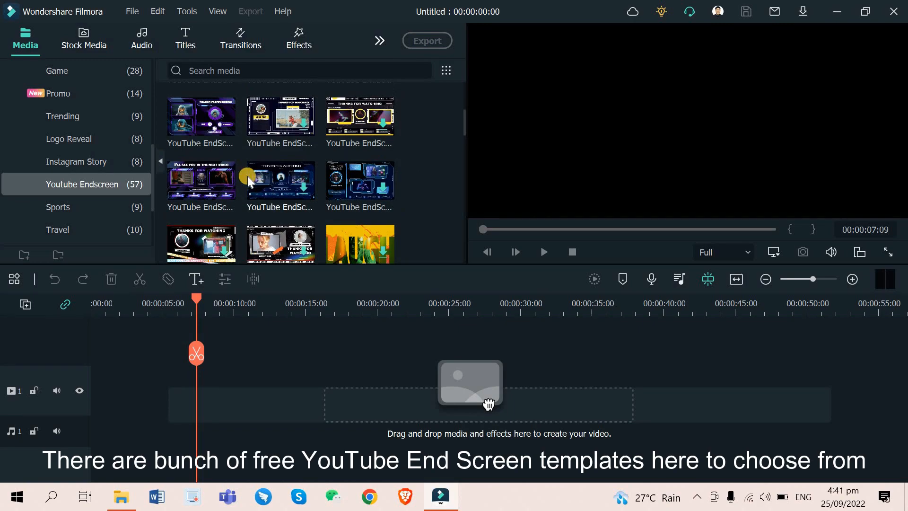
Step: Preview three end screen templates: the purple "I'll see you in the next video" one, YouTube EndScreen 05, and the yellow "Thanks for watching" one
{"action": "left_click", "coordinate": [208, 184]}
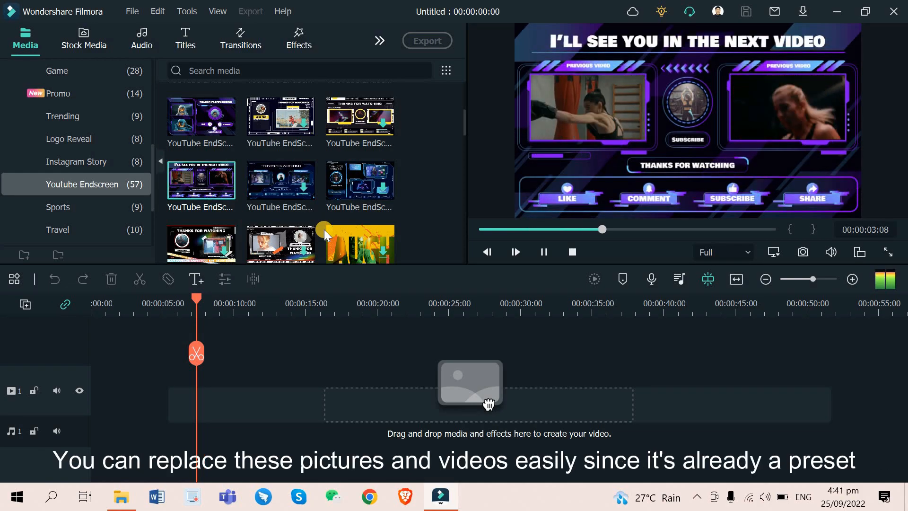
{"action": "left_click", "coordinate": [279, 138]}
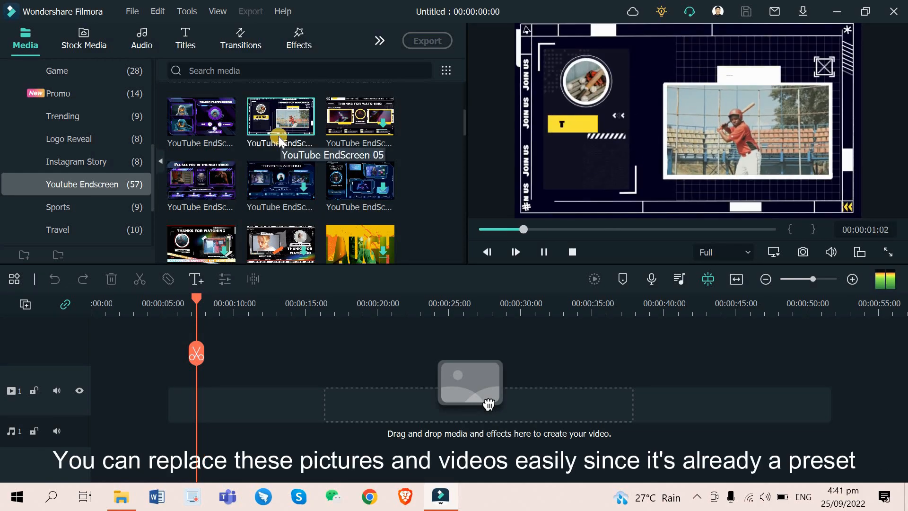
{"action": "left_click", "coordinate": [339, 116]}
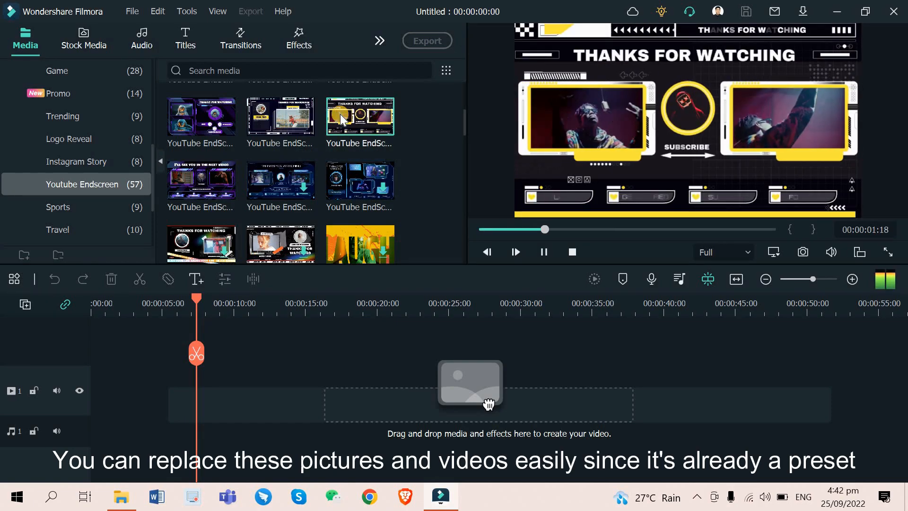
Step: Preview the purple astronaut "Thanks for watching" end screen template and place it at the start of the timeline
{"action": "left_click", "coordinate": [203, 119]}
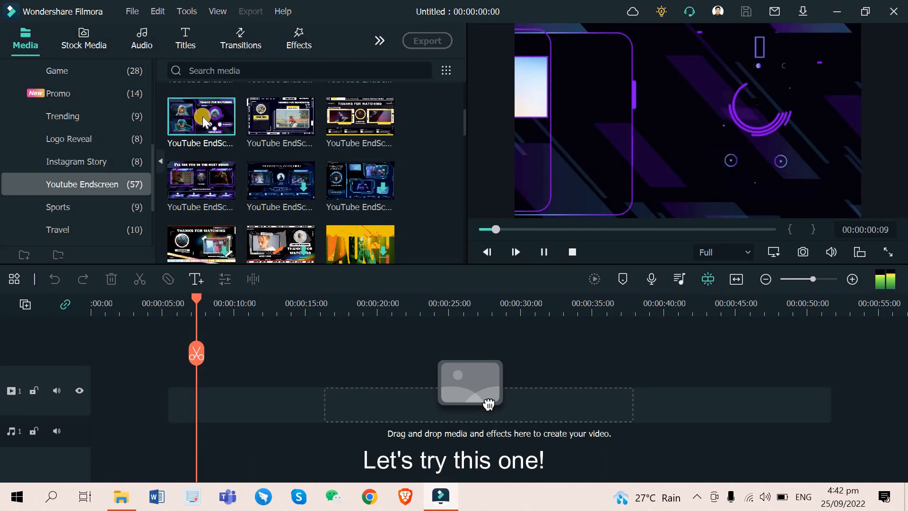
{"action": "left_click_drag", "start_coordinate": [203, 119], "coordinate": [186, 158]}
{"action": "left_click_drag", "start_coordinate": [182, 299], "coordinate": [98, 453]}
{"action": "left_click_drag", "start_coordinate": [94, 409], "coordinate": [93, 407]}
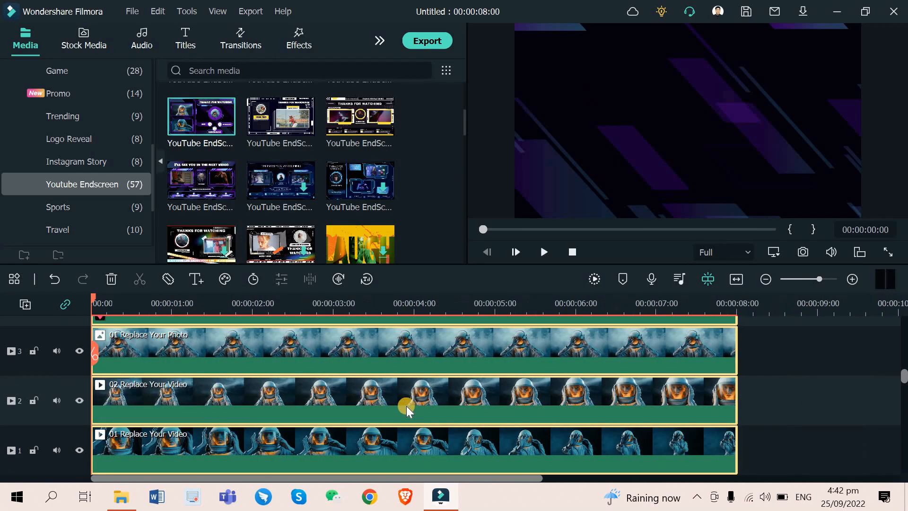
Step: Examine the template's title, photo, video and audio tracks in the timeline, and play the end screen through
{"action": "scroll", "coordinate": [406, 406], "scroll_direction": "up", "scroll_amount": 4}
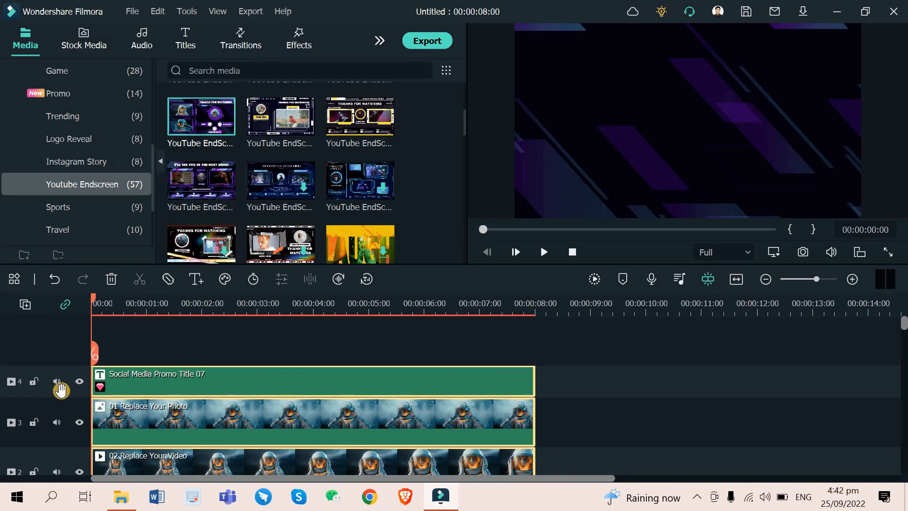
{"action": "scroll", "coordinate": [60, 389], "scroll_direction": "down", "scroll_amount": 2}
{"action": "scroll", "coordinate": [61, 390], "scroll_direction": "down", "scroll_amount": 3}
{"action": "scroll", "coordinate": [62, 392], "scroll_direction": "up", "scroll_amount": 2}
{"action": "scroll", "coordinate": [61, 396], "scroll_direction": "down", "scroll_amount": 3}
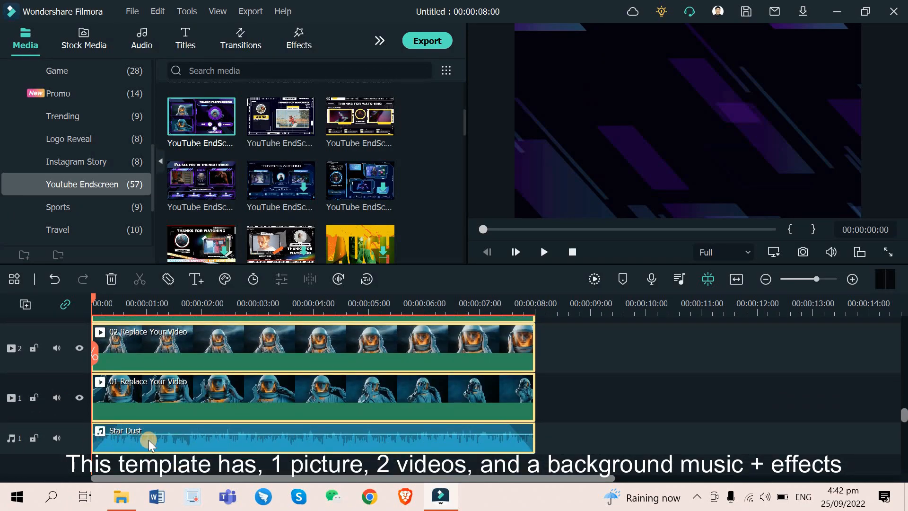
{"action": "scroll", "coordinate": [466, 428], "scroll_direction": "up", "scroll_amount": 3}
{"action": "key", "text": "space"}
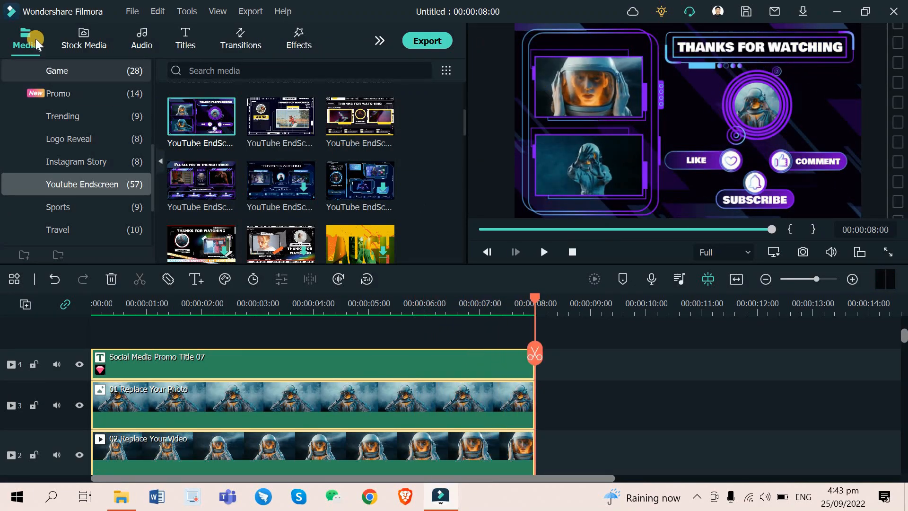
Step: Import the channel icon portrait JPG from the Desktop into the Project Media folder
{"action": "scroll", "coordinate": [64, 101], "scroll_direction": "up", "scroll_amount": 3}
{"action": "scroll", "coordinate": [64, 100], "scroll_direction": "up", "scroll_amount": 8}
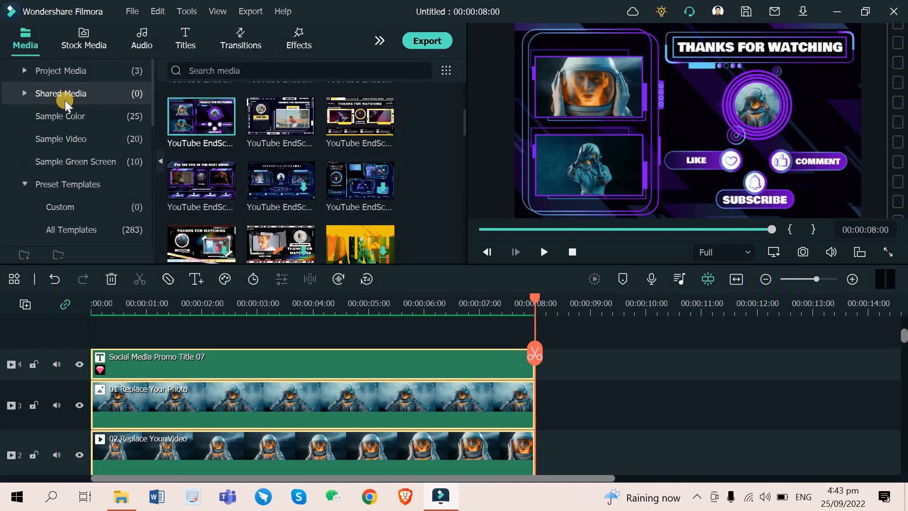
{"action": "left_click", "coordinate": [74, 75]}
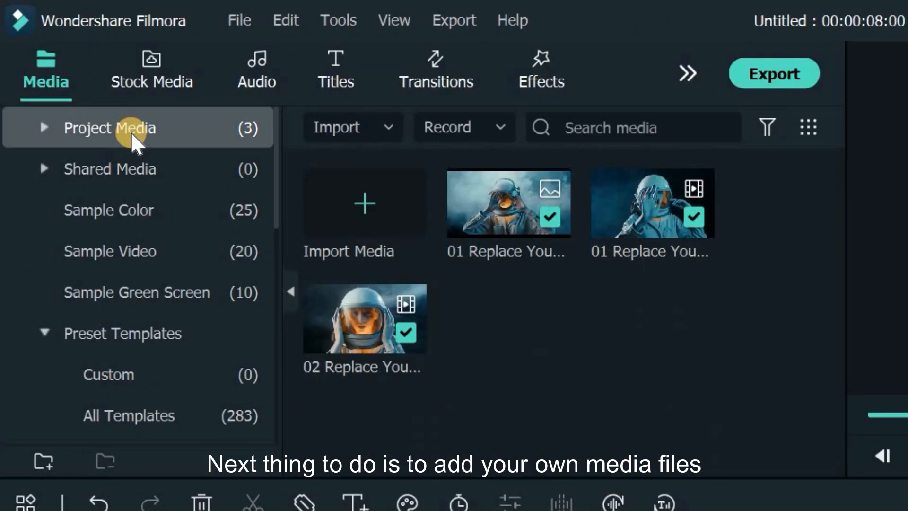
{"action": "left_click", "coordinate": [132, 135]}
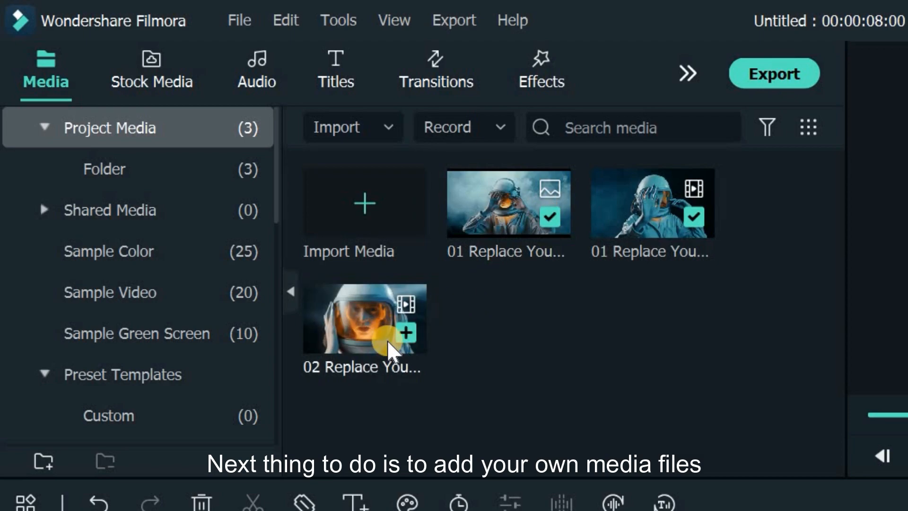
{"action": "left_click", "coordinate": [548, 219]}
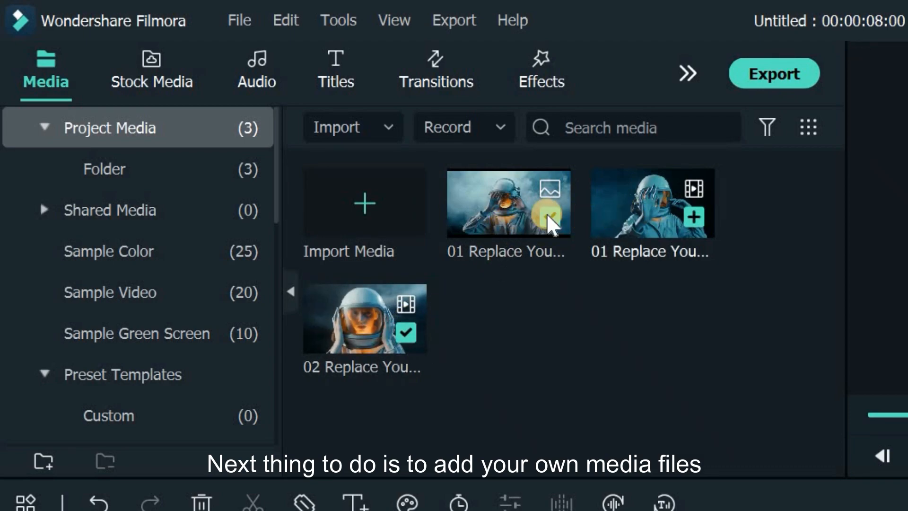
{"action": "left_click", "coordinate": [372, 205]}
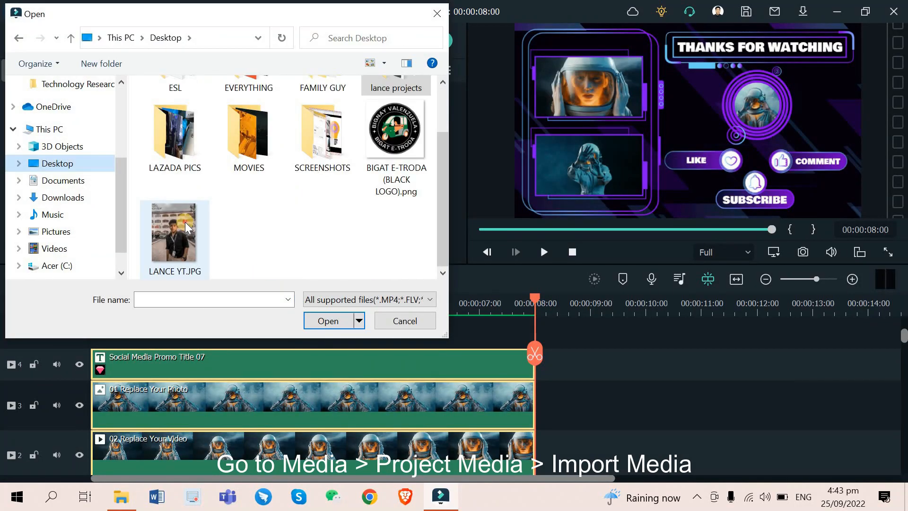
{"action": "left_click", "coordinate": [186, 222]}
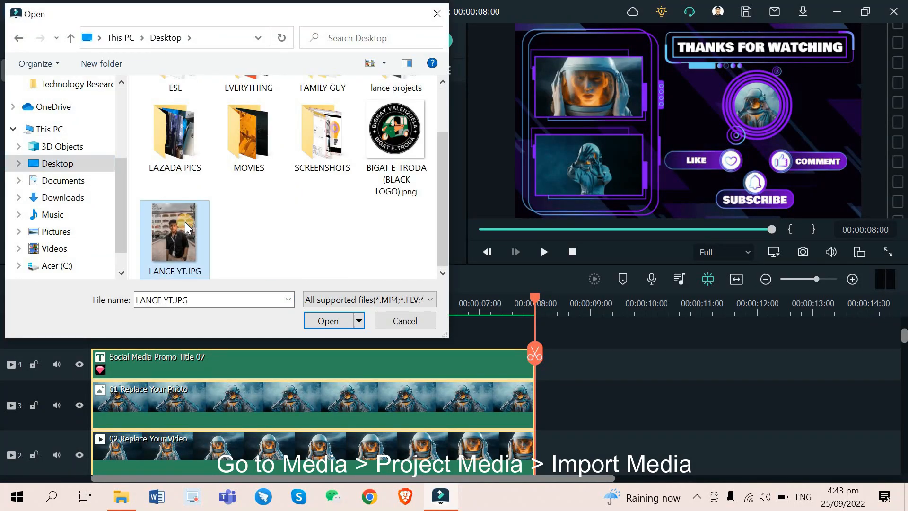
{"action": "left_click", "coordinate": [331, 316]}
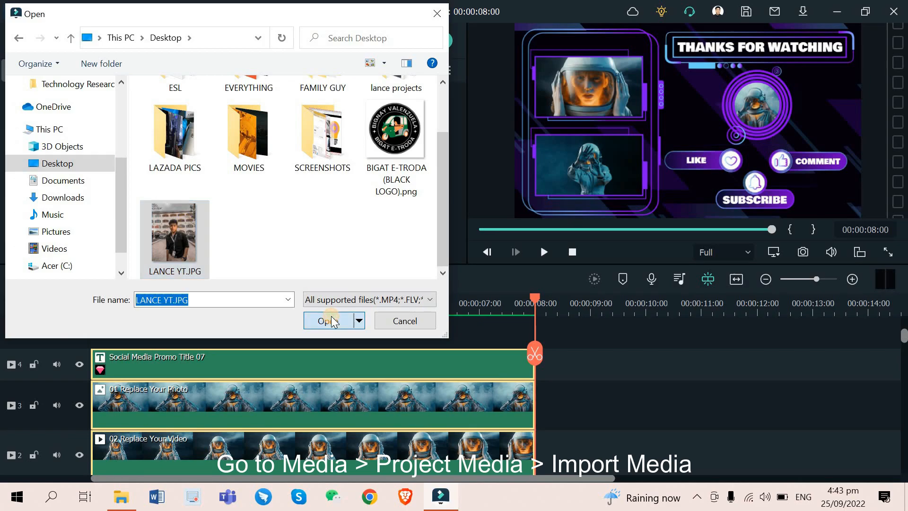
Step: Import OUTRO VID 1.wmv and OUTRO VID 2.wmv together into the project media
{"action": "left_click", "coordinate": [202, 126]}
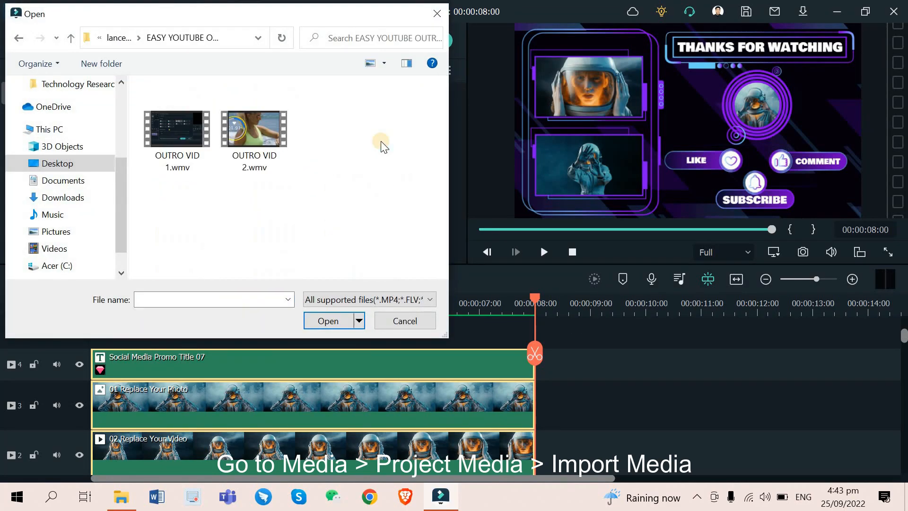
{"action": "left_click", "coordinate": [190, 125]}
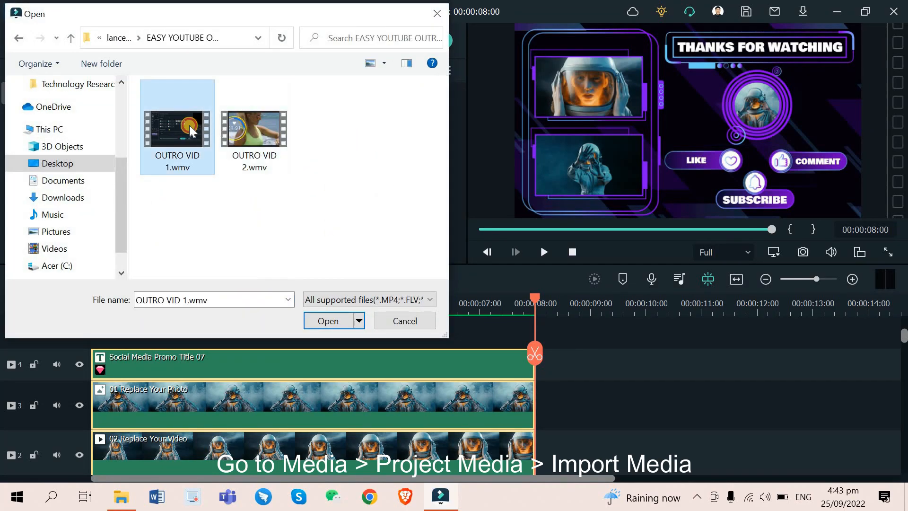
{"action": "left_click", "coordinate": [245, 129], "text": "ctrl"}
{"action": "left_click", "coordinate": [339, 319]}
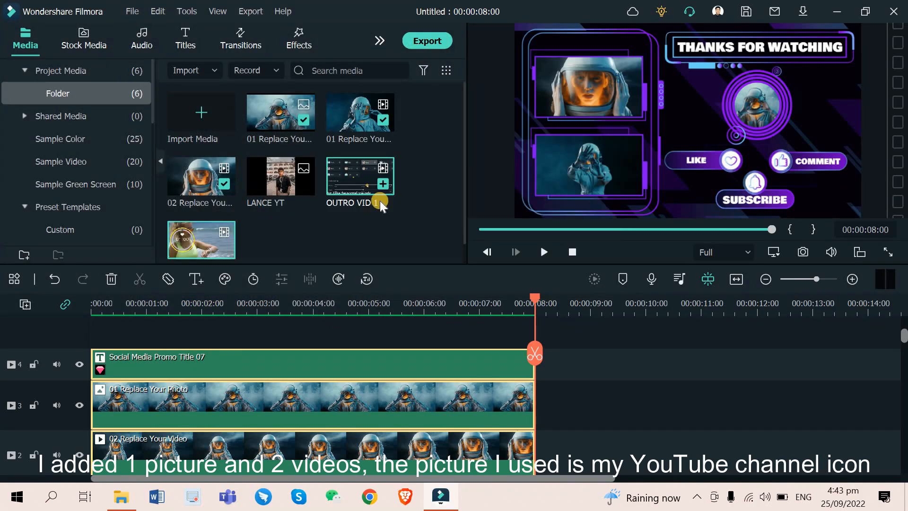
Step: Replace the 01 Replace Your Photo clip on track 3 with the imported portrait photo
{"action": "scroll", "coordinate": [379, 201], "scroll_direction": "down", "scroll_amount": 1}
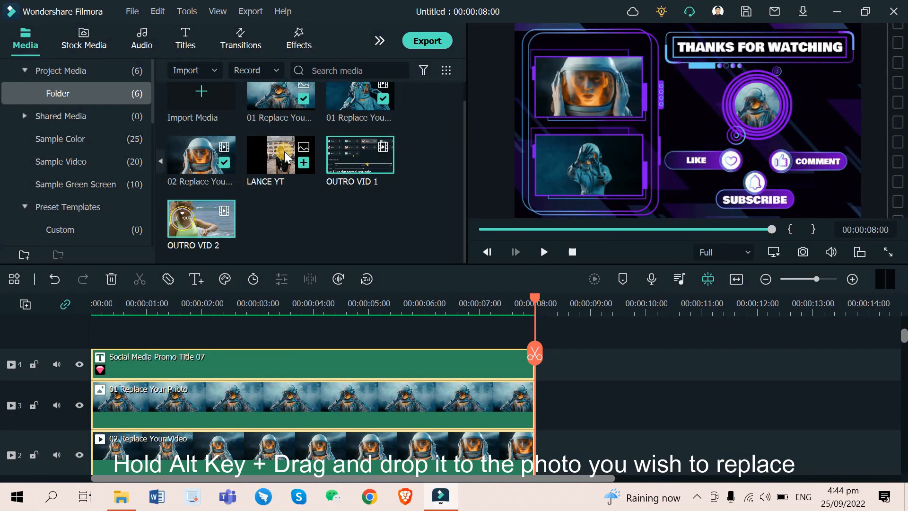
{"action": "left_click", "coordinate": [285, 152]}
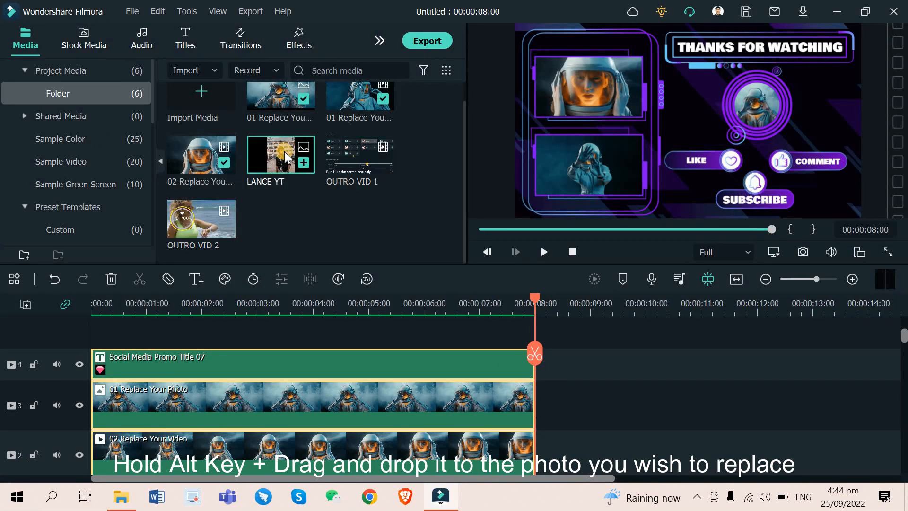
{"action": "double_click", "coordinate": [285, 156]}
{"action": "left_click_drag", "start_coordinate": [286, 156], "coordinate": [195, 409]}
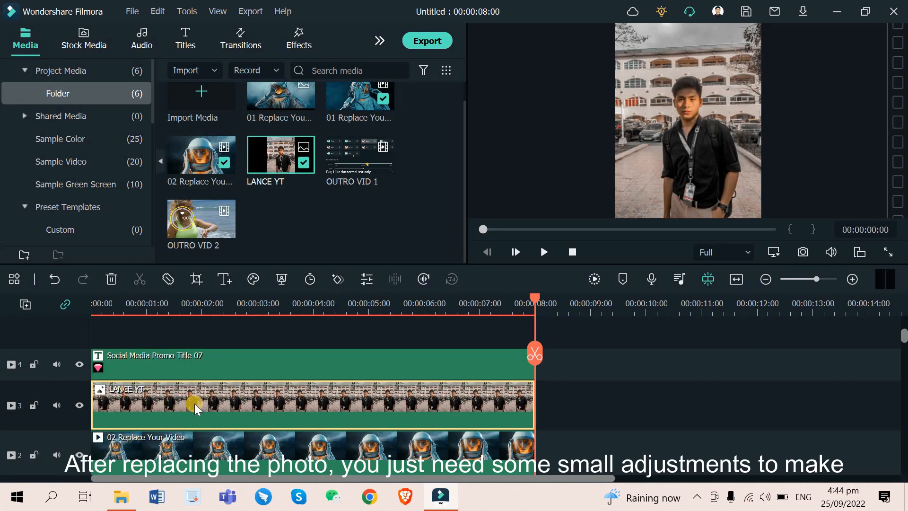
Step: Enlarge the portrait photo on track 3 and position it so the face fills the circular frame
{"action": "left_click", "coordinate": [213, 309]}
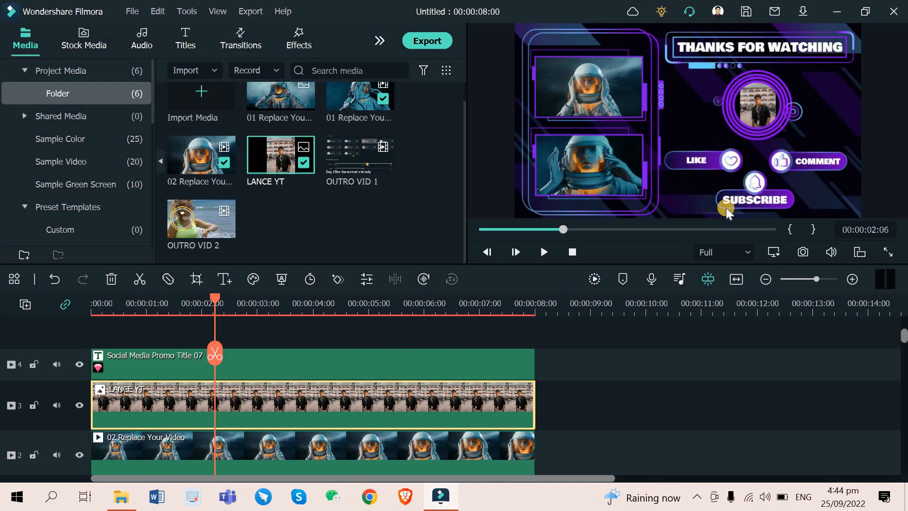
{"action": "left_click", "coordinate": [748, 99]}
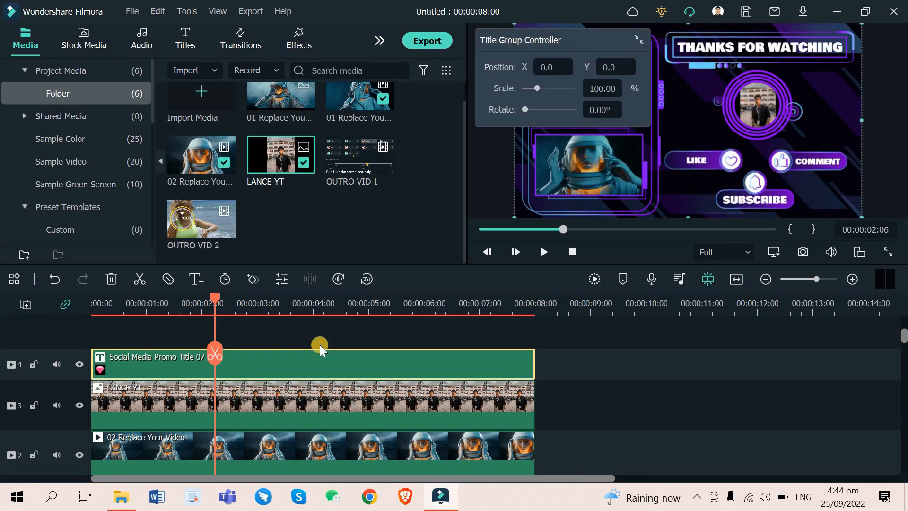
{"action": "left_click", "coordinate": [266, 395]}
{"action": "double_click", "coordinate": [266, 395]}
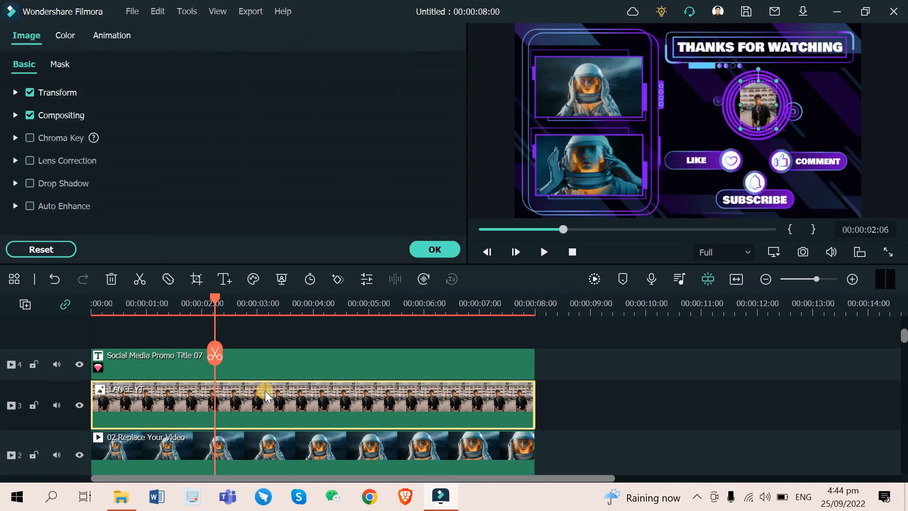
{"action": "left_click_drag", "start_coordinate": [776, 131], "coordinate": [814, 179]}
{"action": "left_click", "coordinate": [743, 99]}
{"action": "left_click", "coordinate": [454, 388]}
{"action": "left_click", "coordinate": [792, 106]}
{"action": "left_click", "coordinate": [436, 382]}
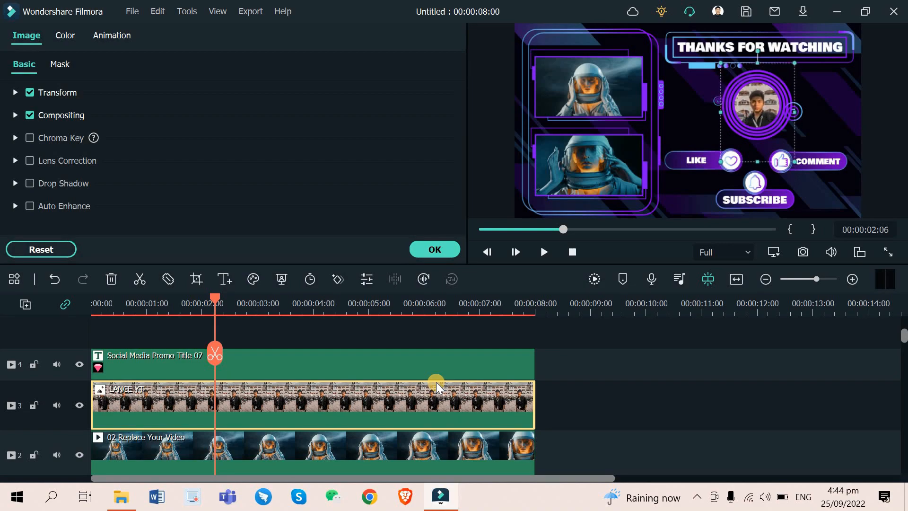
{"action": "left_click", "coordinate": [676, 381]}
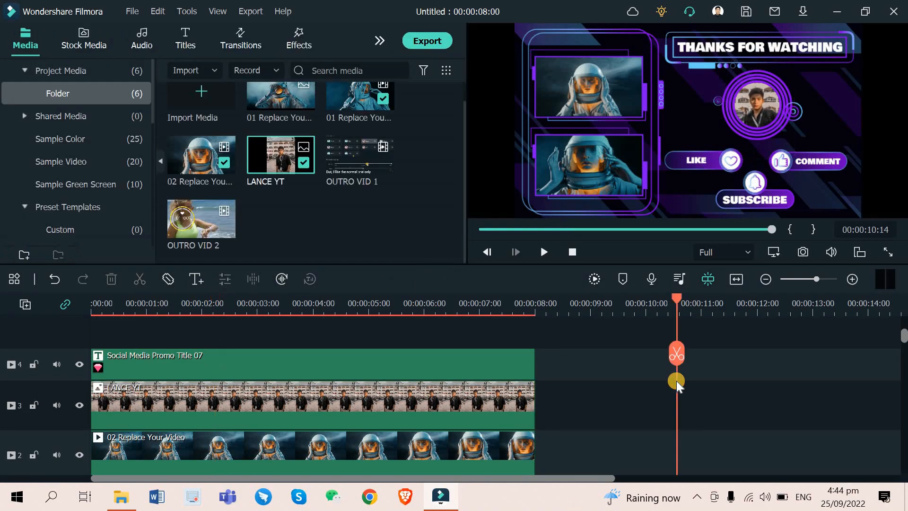
Step: Play the end screen from the beginning to check the new photo in the circular frame
{"action": "left_click", "coordinate": [92, 303]}
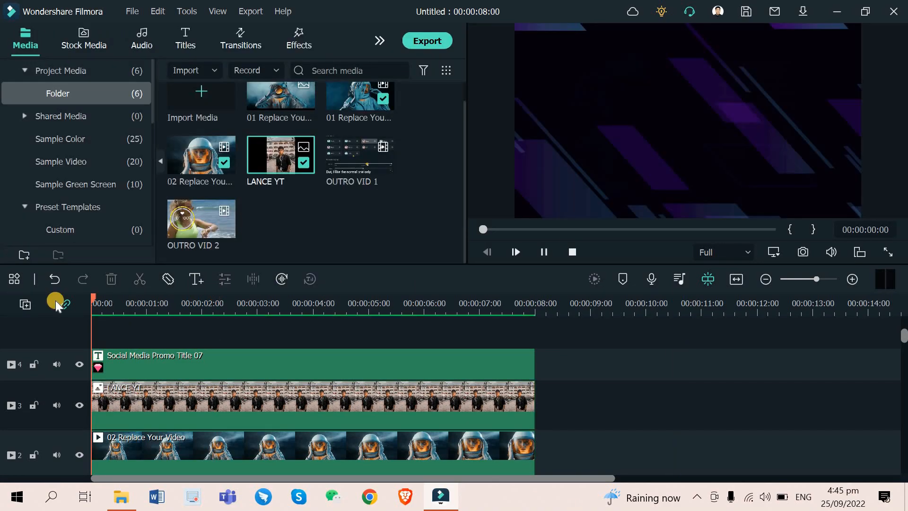
{"action": "key", "text": "space"}
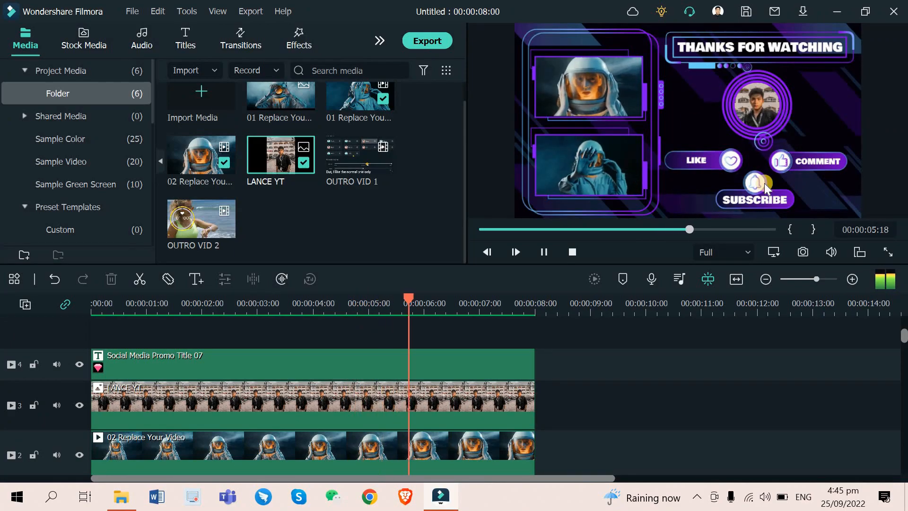
{"action": "key", "text": "space"}
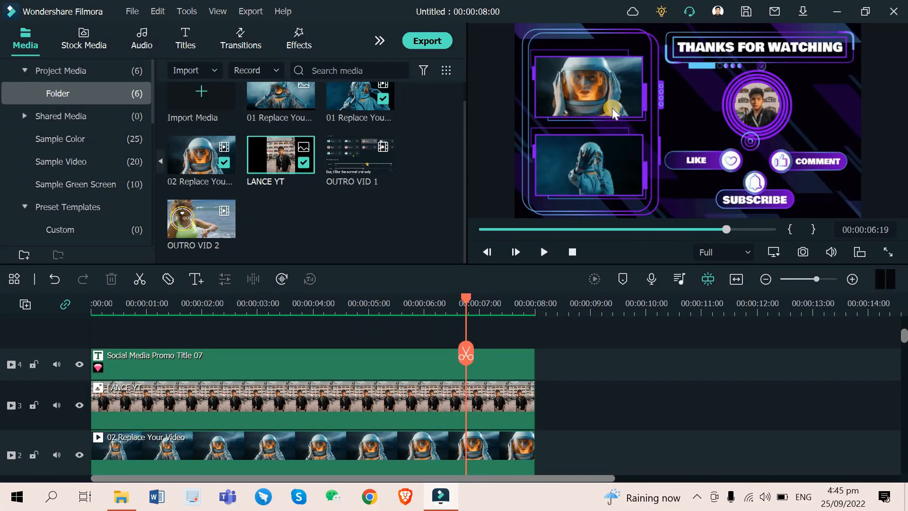
Step: Replace the 01 Replace Your Video clip on track 1 with OUTRO VID 1 and select the new clip
{"action": "scroll", "coordinate": [298, 366], "scroll_direction": "down", "scroll_amount": 3}
{"action": "scroll", "coordinate": [286, 365], "scroll_direction": "down", "scroll_amount": 3}
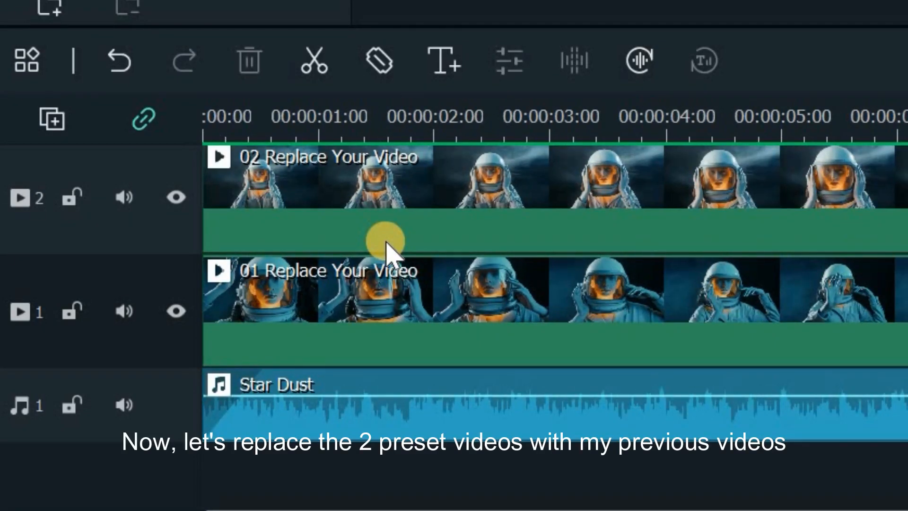
{"action": "scroll", "coordinate": [385, 244], "scroll_direction": "up", "scroll_amount": 2}
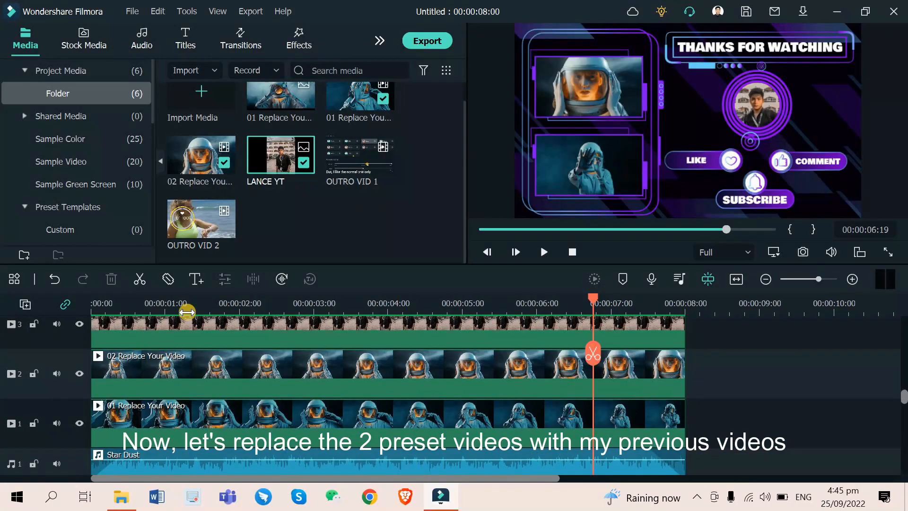
{"action": "double_click", "coordinate": [351, 177]}
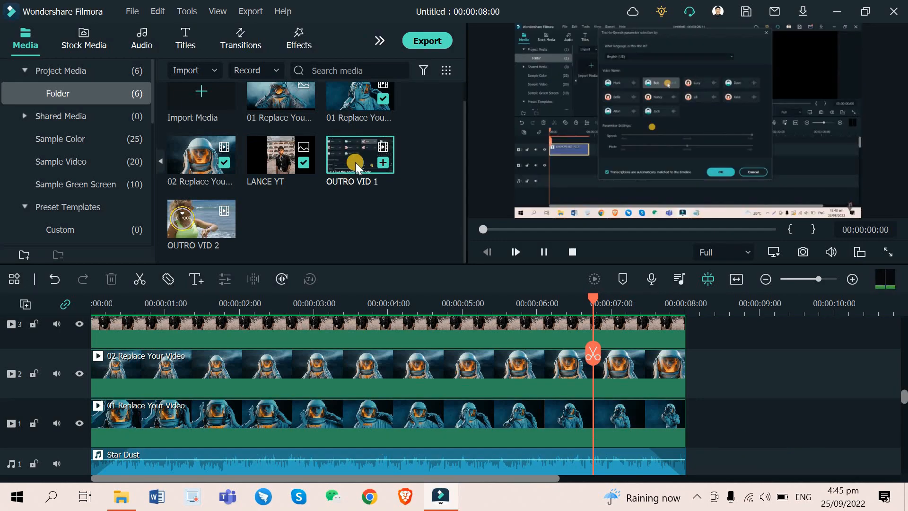
{"action": "left_click", "coordinate": [543, 252]}
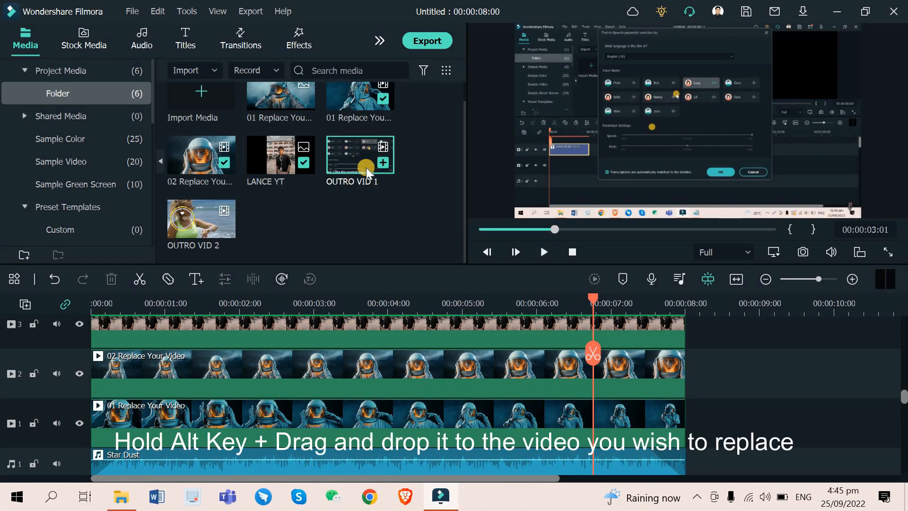
{"action": "left_click_drag", "start_coordinate": [365, 166], "coordinate": [204, 458]}
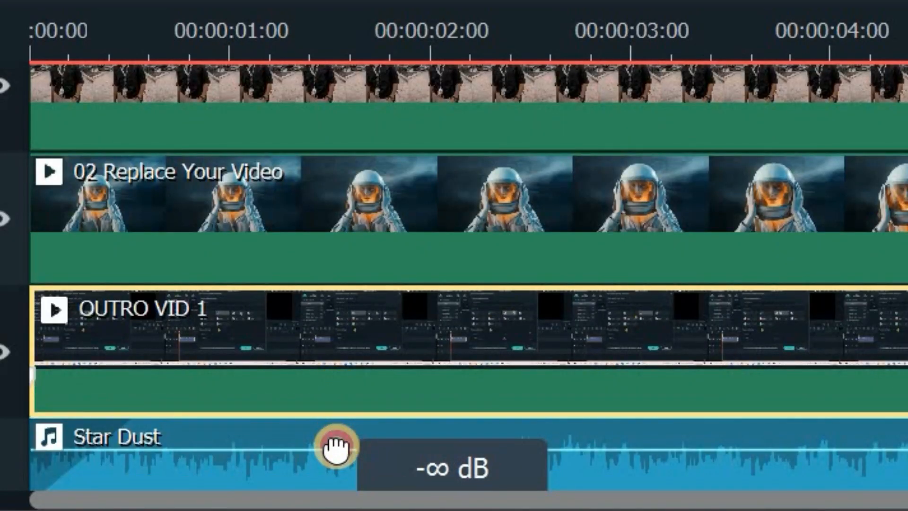
{"action": "left_click_drag", "start_coordinate": [336, 448], "coordinate": [329, 456]}
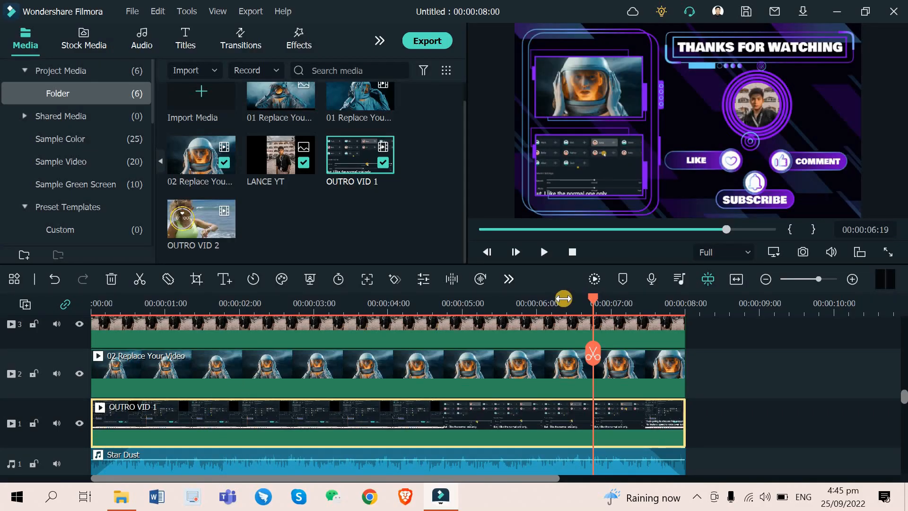
{"action": "left_click", "coordinate": [631, 158]}
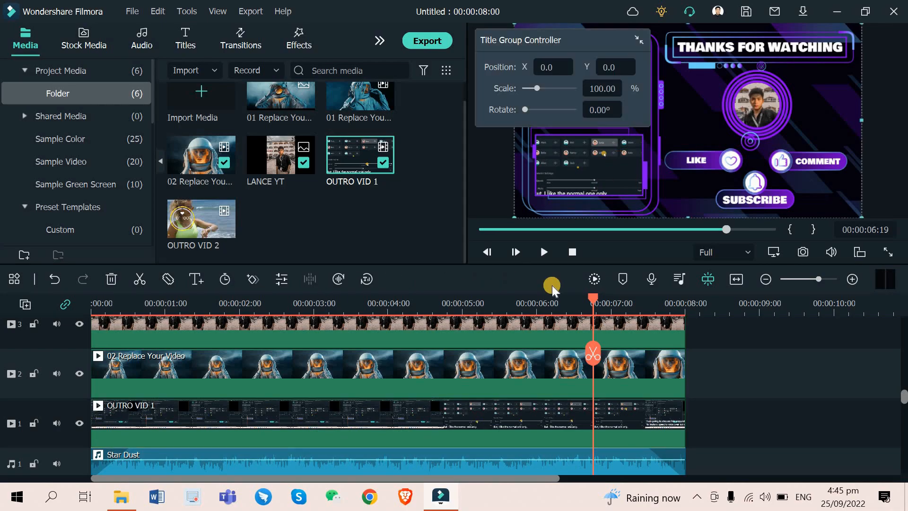
{"action": "left_click", "coordinate": [464, 415]}
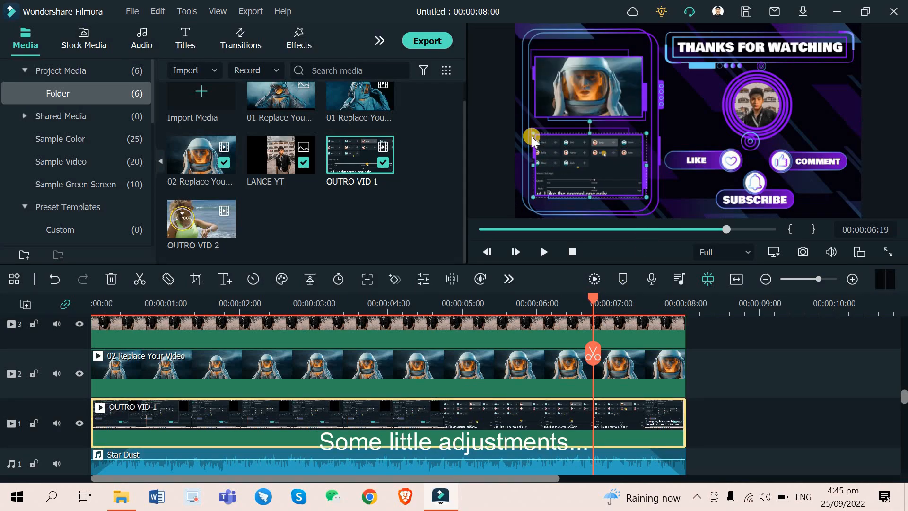
Step: Replace the 02 Replace Your Video clip on track 2 with OUTRO VID 2 and shrink it slightly to fit the upper frame
{"action": "left_click_drag", "start_coordinate": [180, 227], "coordinate": [126, 405]}
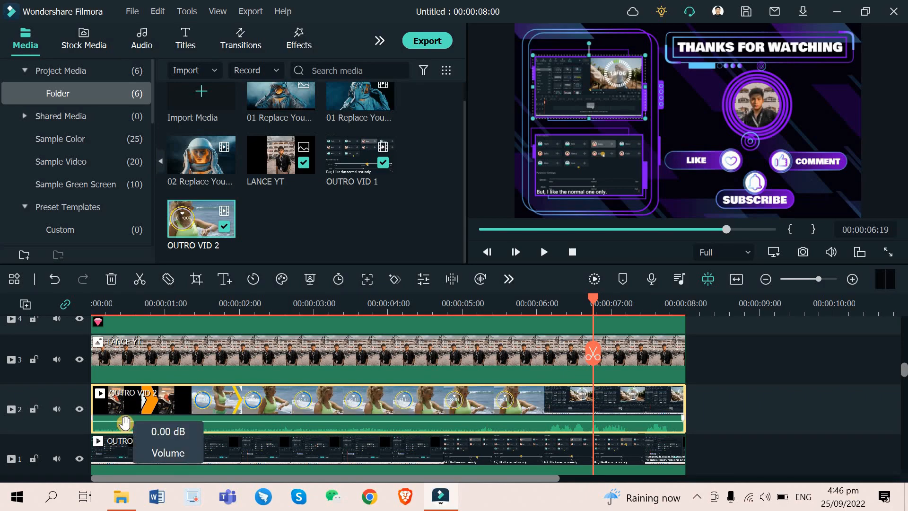
{"action": "scroll", "coordinate": [215, 378], "scroll_direction": "down", "scroll_amount": 3}
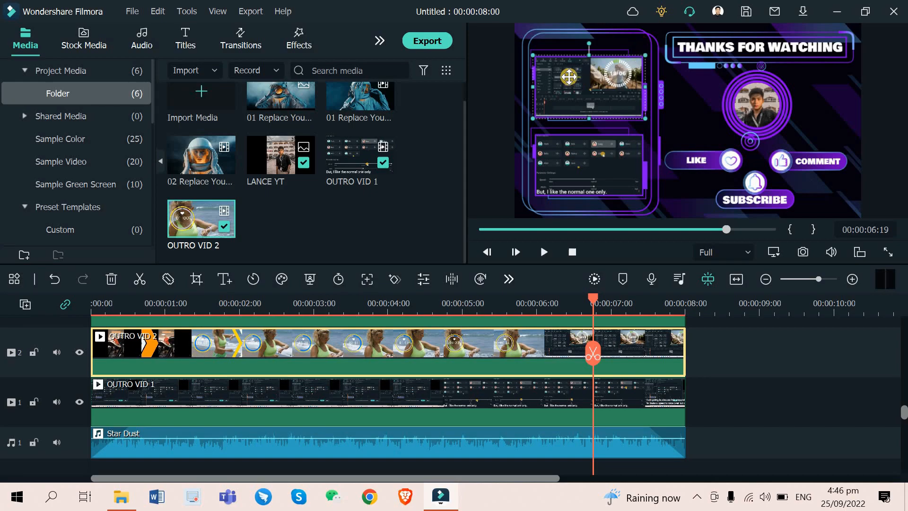
{"action": "left_click_drag", "start_coordinate": [645, 119], "coordinate": [644, 116]}
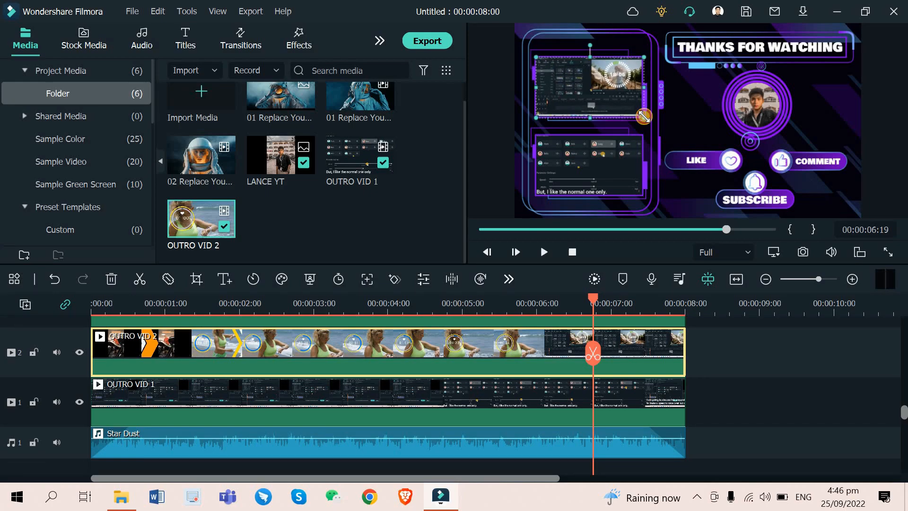
Step: Play the end screen to check both replaced videos in their frames
{"action": "left_click", "coordinate": [778, 404]}
{"action": "left_click", "coordinate": [549, 253]}
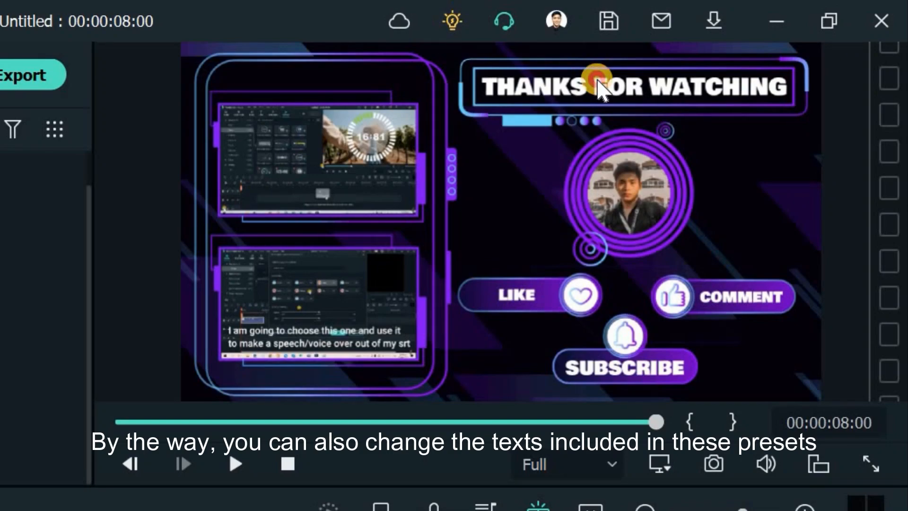
Step: Change the THANKS FOR WATCHING title text to "SUBSCRIBE!"
{"action": "double_click", "coordinate": [597, 82]}
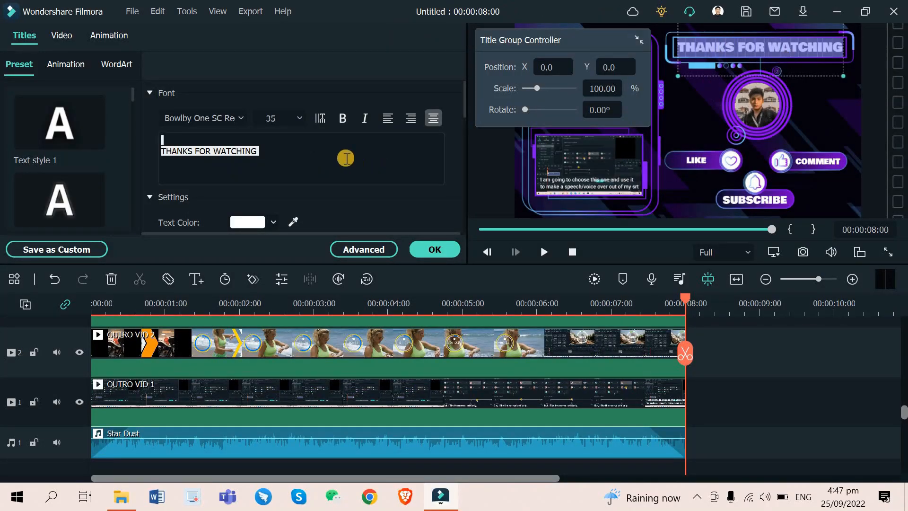
{"action": "left_click", "coordinate": [345, 157]}
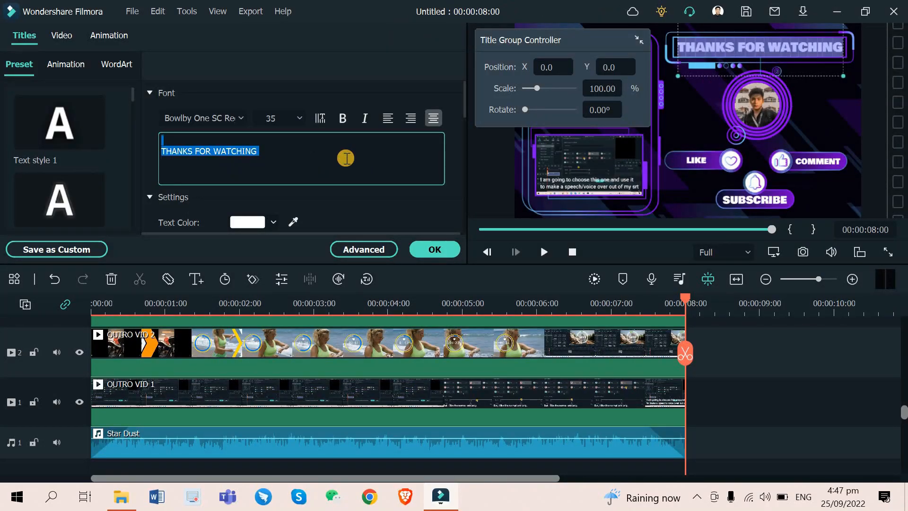
{"action": "key", "text": "Caps_Lock"}
{"action": "type", "text": "SUBS"}
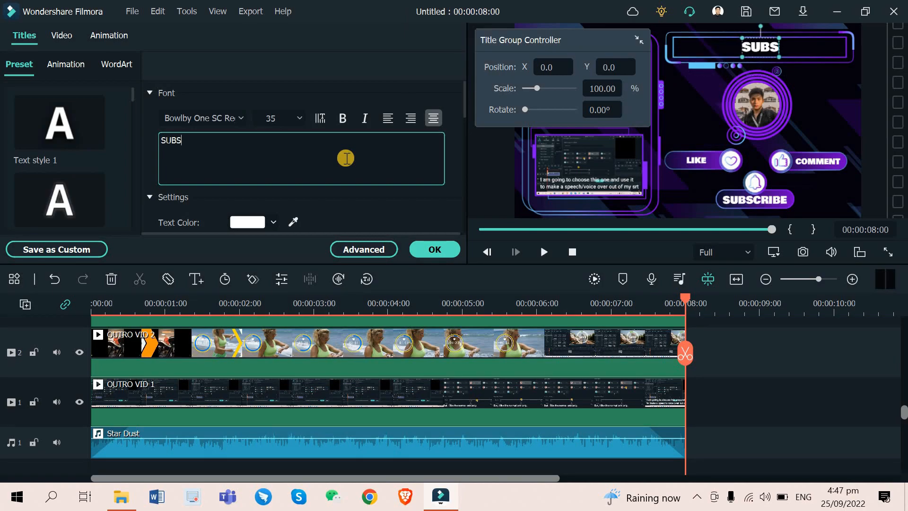
{"action": "type", "text": "!"}
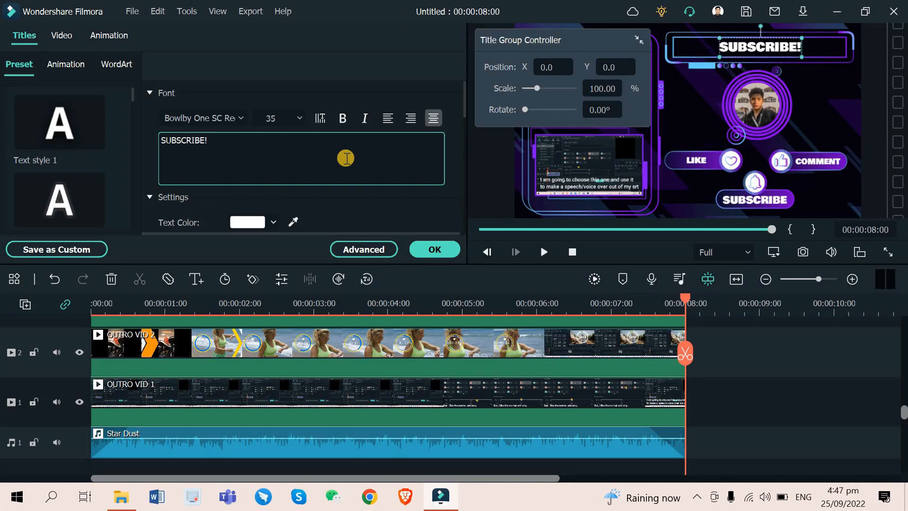
Step: Restore the heading text above the circular photo to "THANKS FOR WATCHING" and apply the title edit
{"action": "key", "text": "ctrl+a"}
{"action": "key", "text": "BackSpace"}
{"action": "type", "text": "THA"}
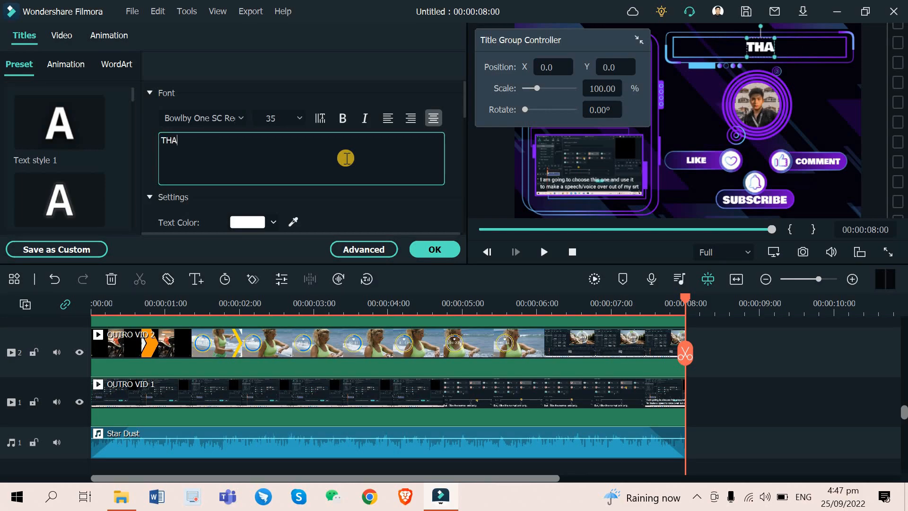
{"action": "type", "text": "NKS FOR WA"}
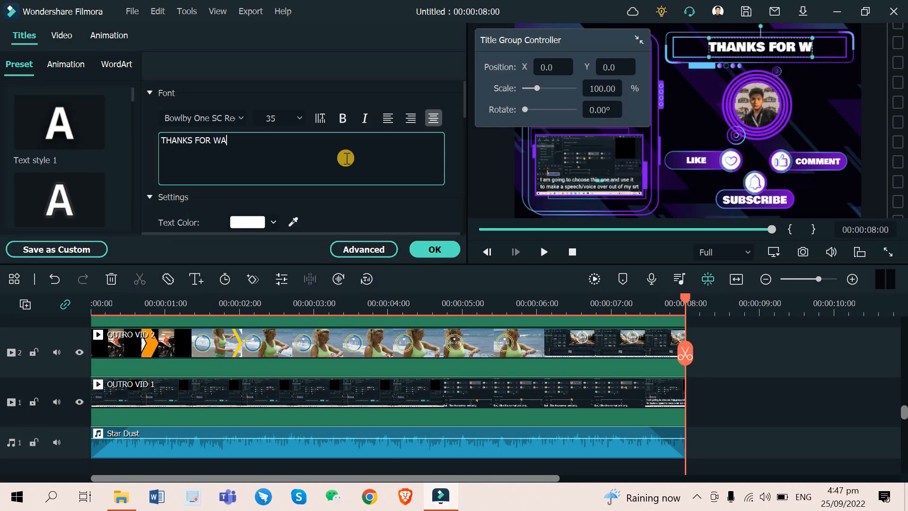
{"action": "type", "text": "TCHING"}
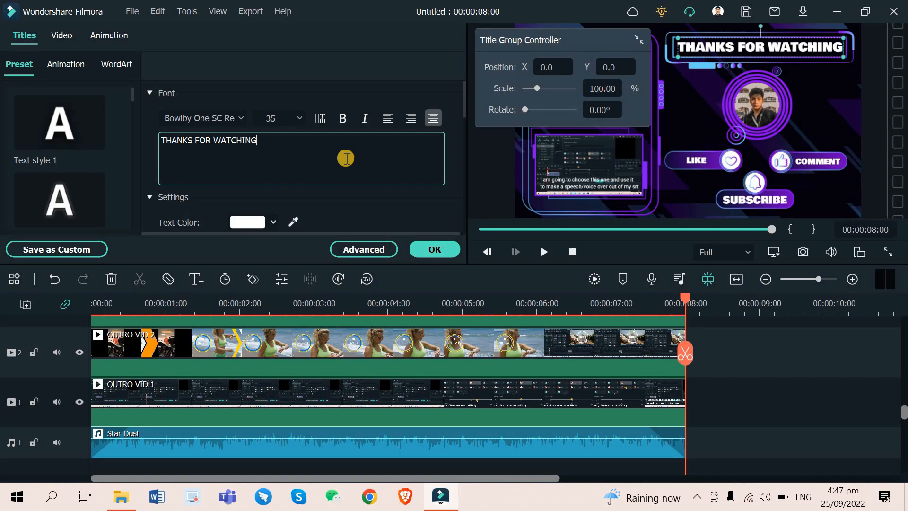
{"action": "left_click", "coordinate": [431, 250]}
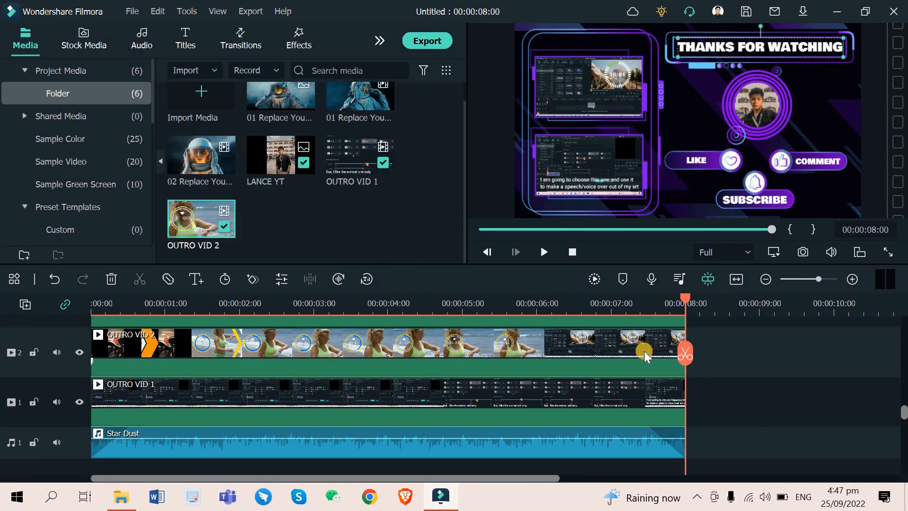
Step: Open the video export options and set the MP4 frame rate to 60 fps
{"action": "left_click", "coordinate": [427, 40]}
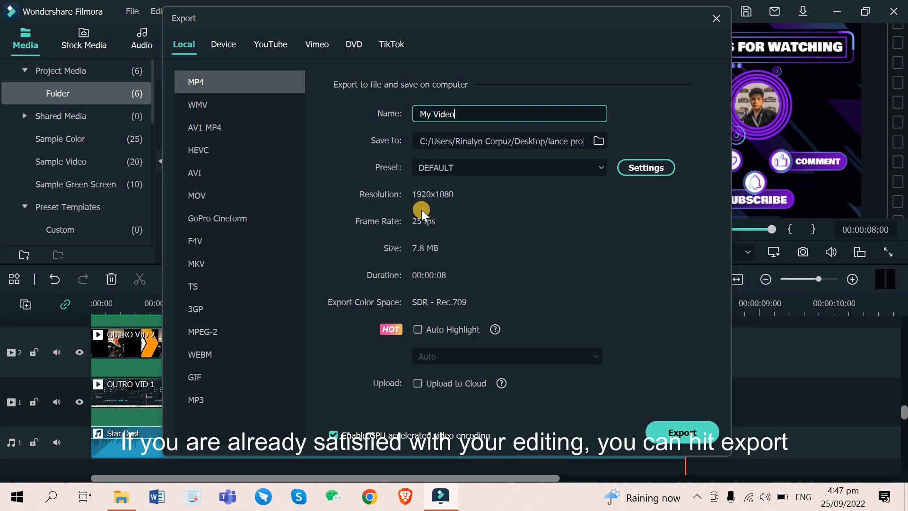
{"action": "left_click", "coordinate": [650, 171]}
{"action": "left_click", "coordinate": [475, 213]}
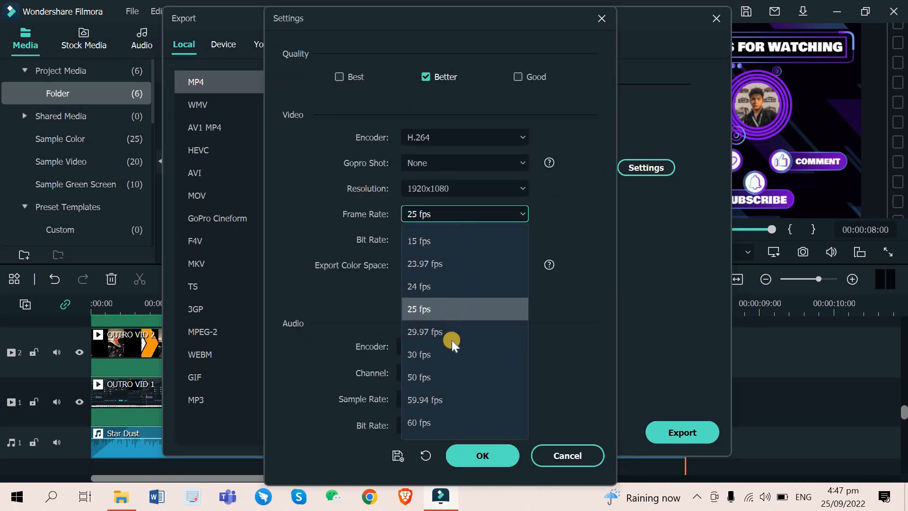
{"action": "left_click", "coordinate": [444, 415]}
{"action": "left_click", "coordinate": [463, 456]}
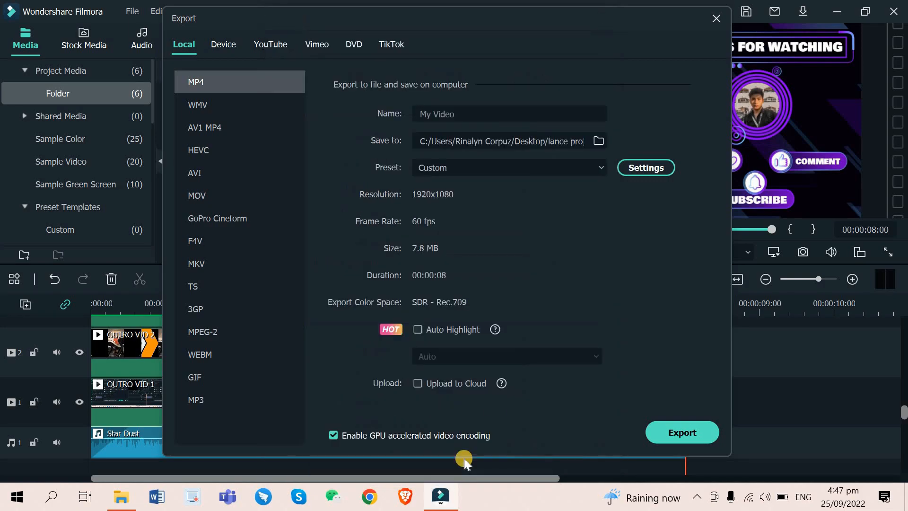
Step: Name the export file "My Youtube End Screen (1)" and start exporting it to the computer
{"action": "left_click", "coordinate": [413, 114]}
{"action": "key", "text": "ctrl+a"}
{"action": "type", "text": "e"}
{"action": "key", "text": "BackSpace"}
{"action": "type", "text": "M"}
{"action": "key", "text": "Caps_Lock"}
{"action": "type", "text": "y Y"}
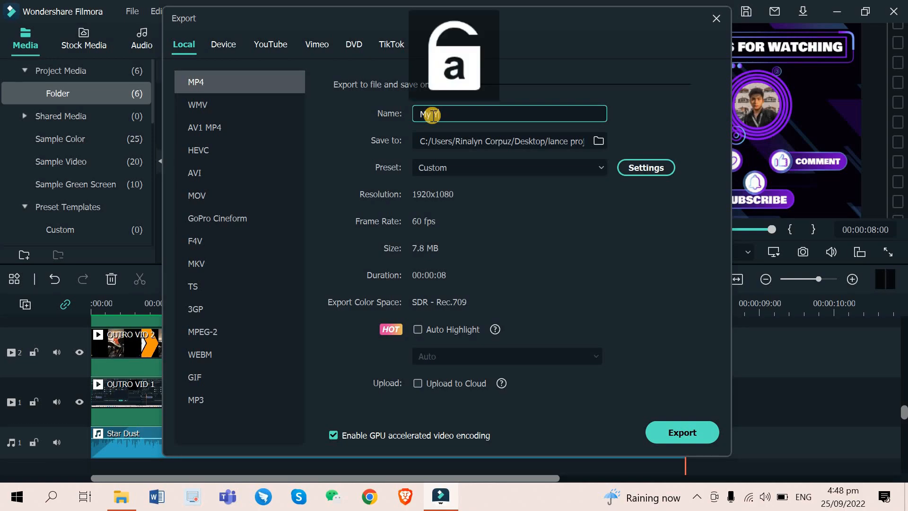
{"action": "type", "text": "outube"}
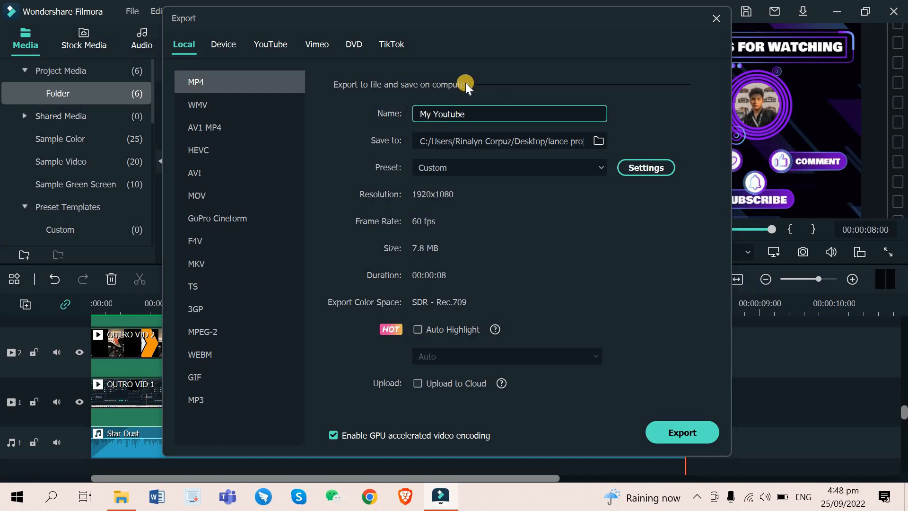
{"action": "type", "text": " End Screen (1)"}
{"action": "left_click", "coordinate": [688, 432]}
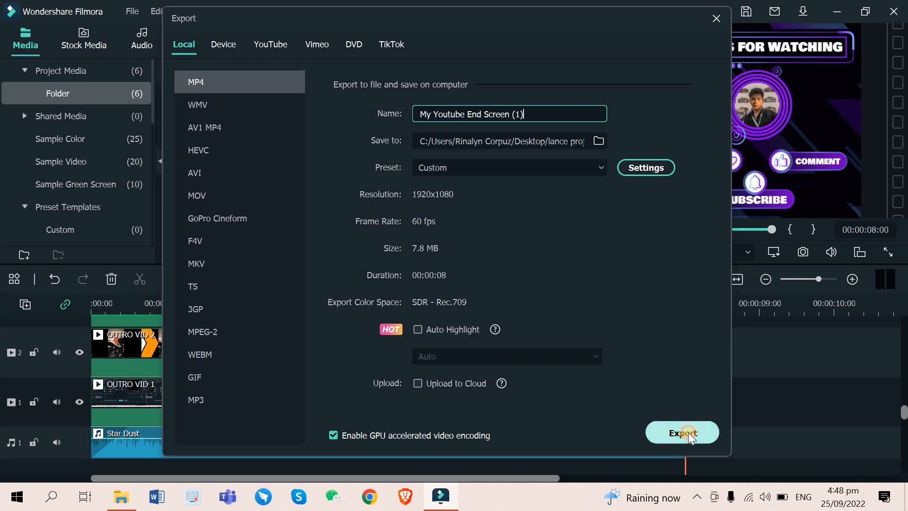